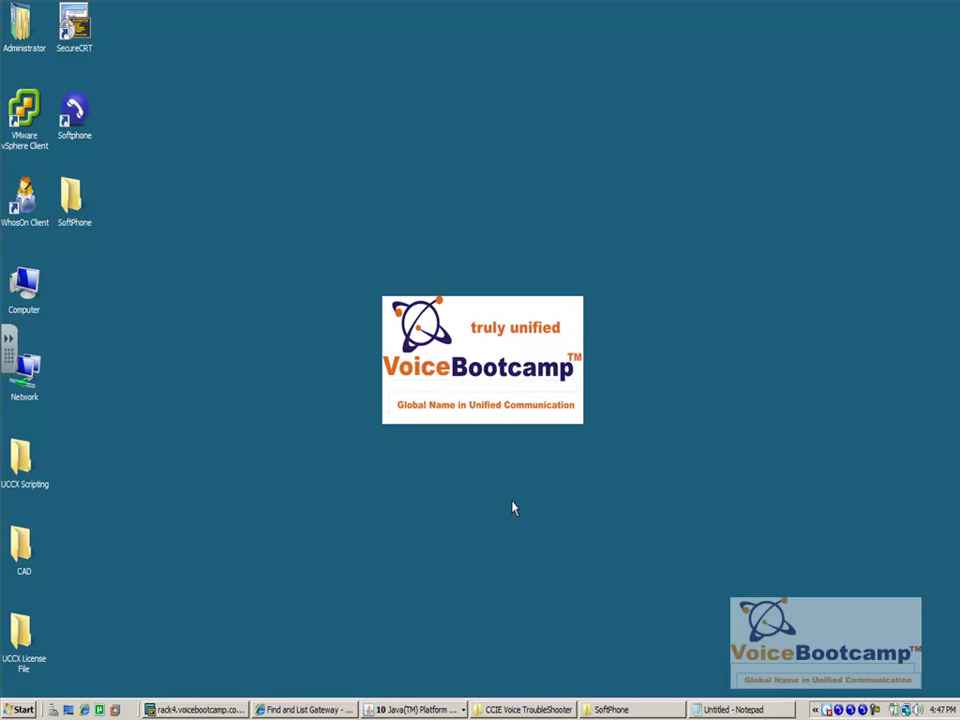
# - Call the UK test number from the R4 PSTN phone and watch the router log ISDN setup
pyautogui.click(242, 710)
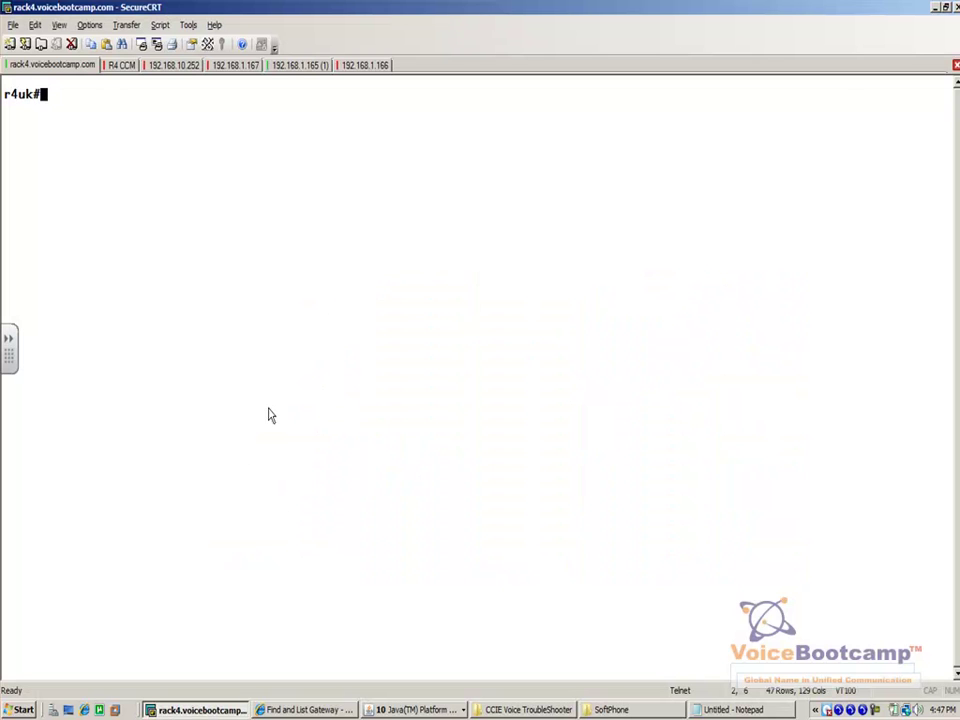
pyautogui.click(415, 710)
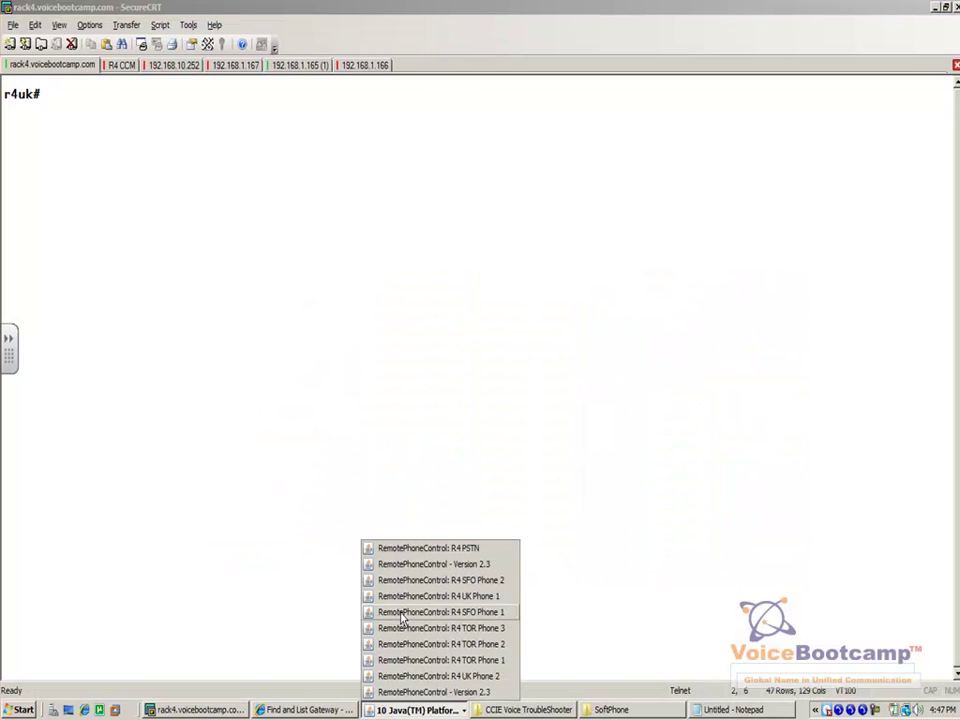
pyautogui.click(421, 550)
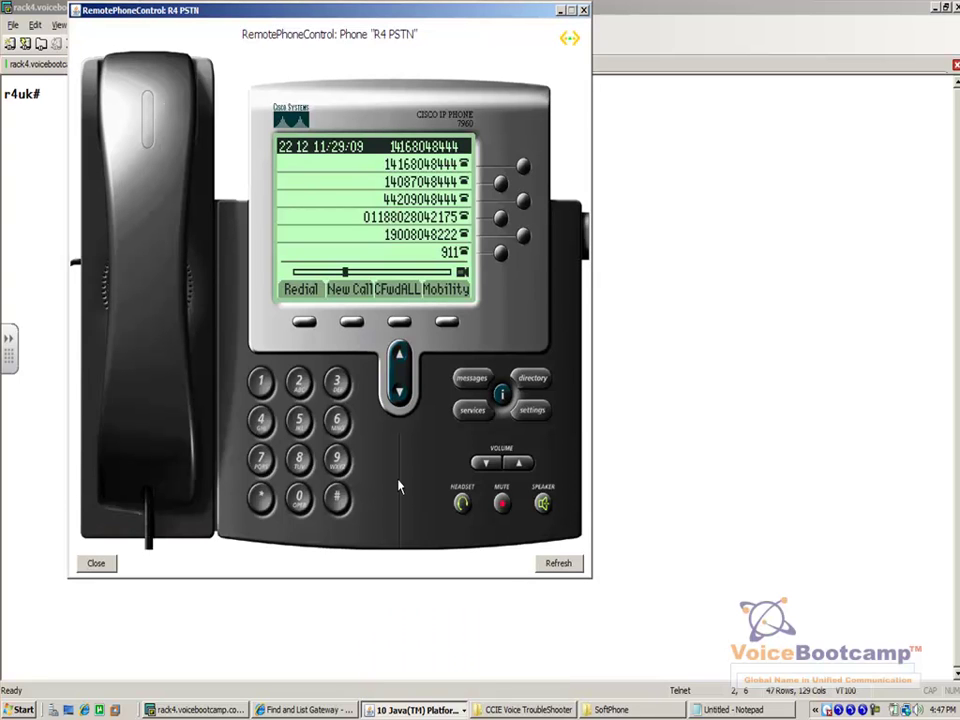
pyautogui.click(465, 504)
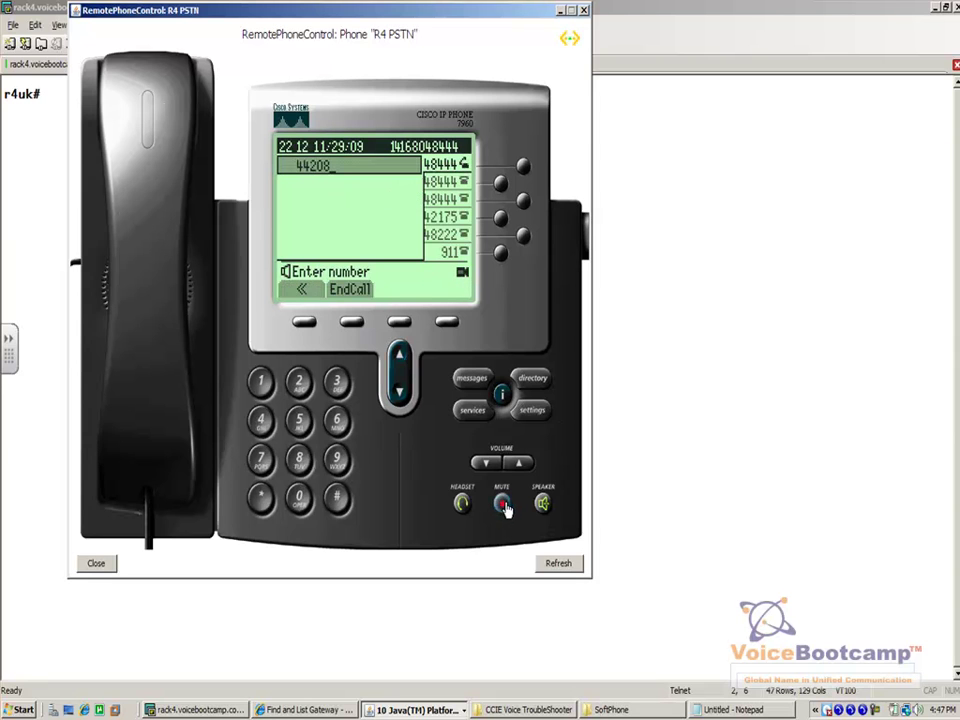
pyautogui.click(565, 565)
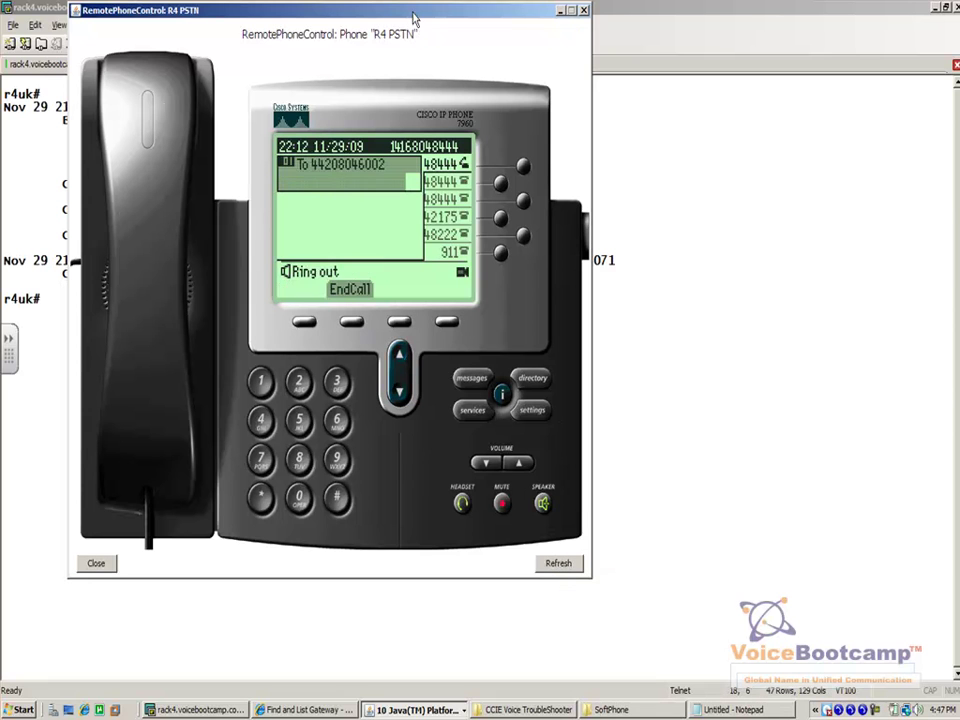
pyautogui.moveTo(414, 17); pyautogui.dragTo(806, 23)
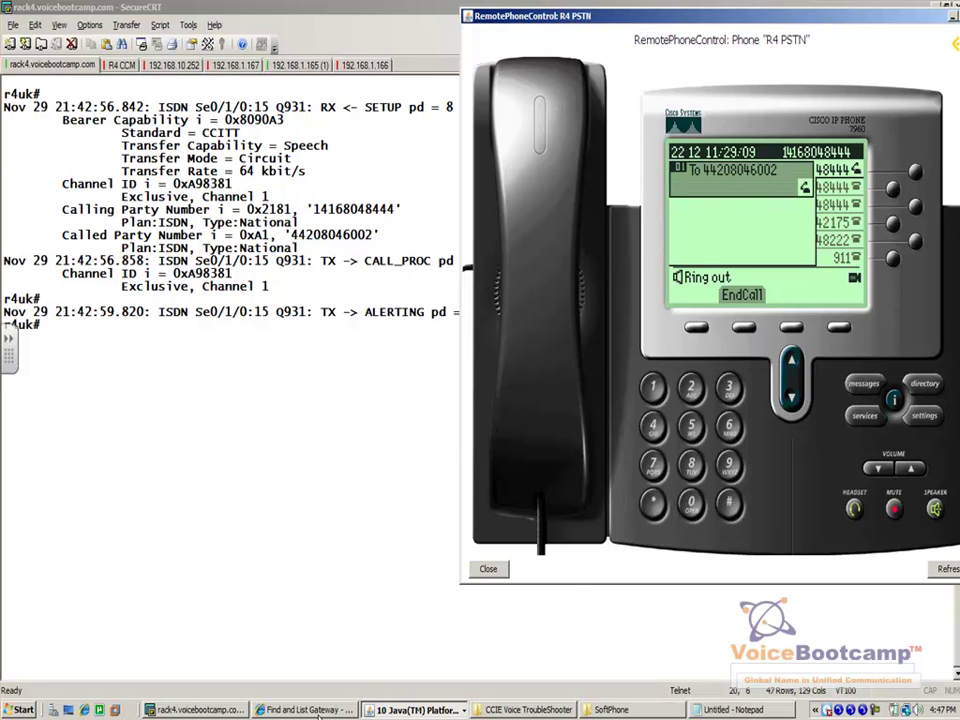
pyautogui.click(390, 710)
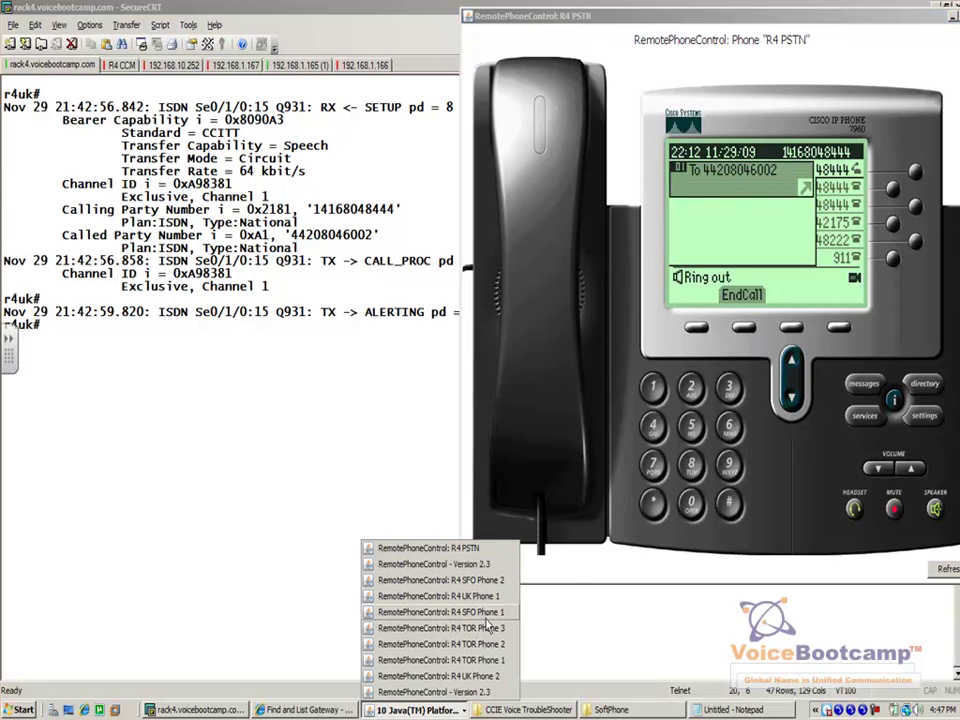
# - Answer the incoming call on R4 UK Phone 2 and bring the router log back
pyautogui.click(481, 684)
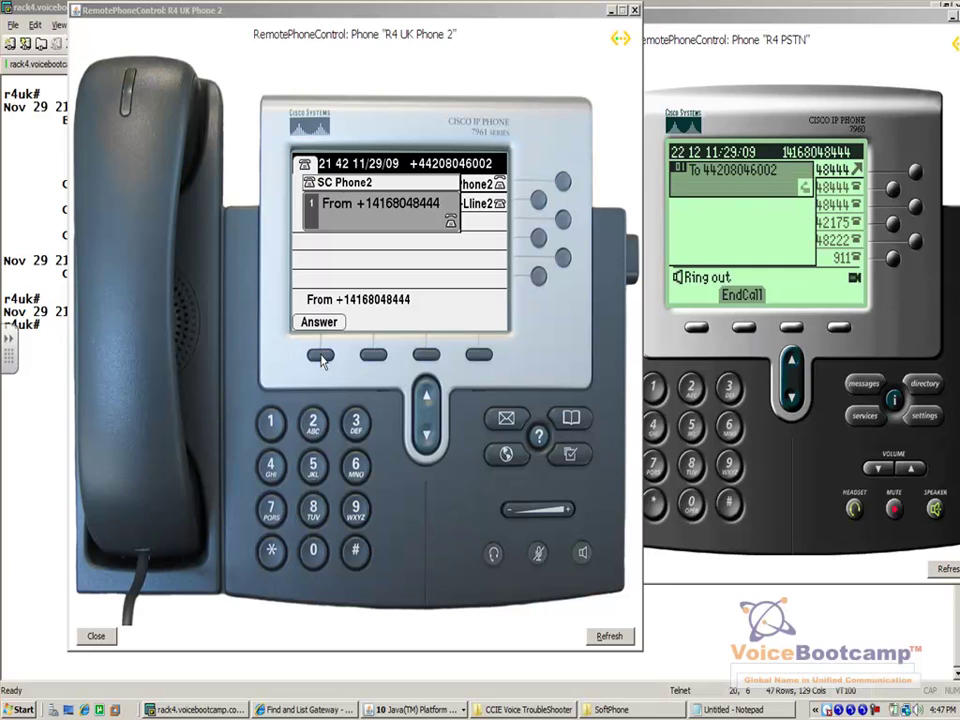
pyautogui.click(320, 365)
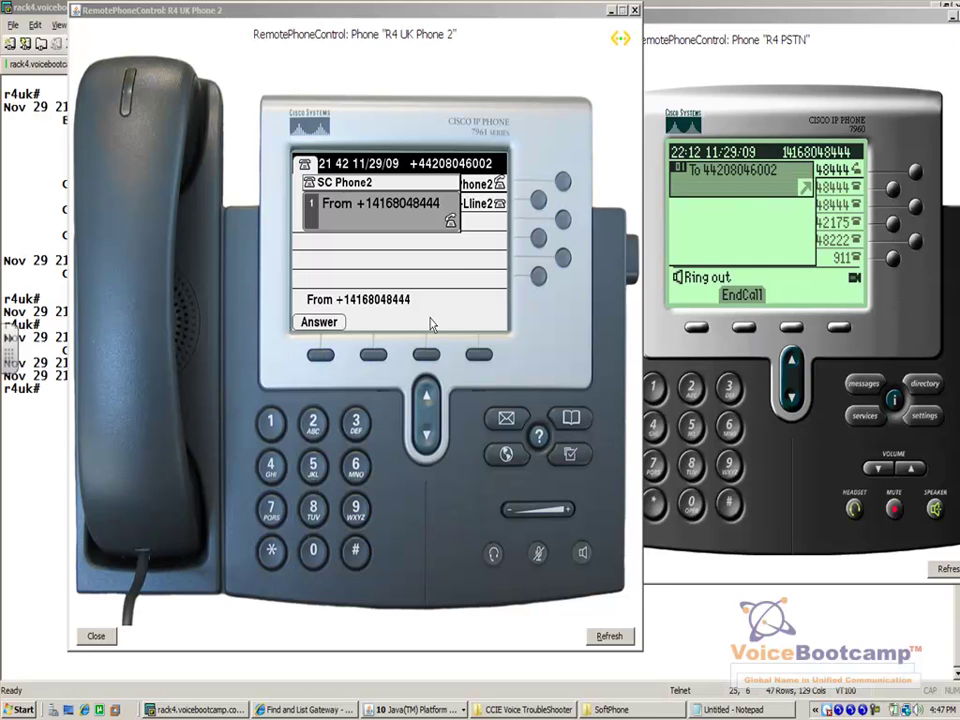
pyautogui.click(32, 429)
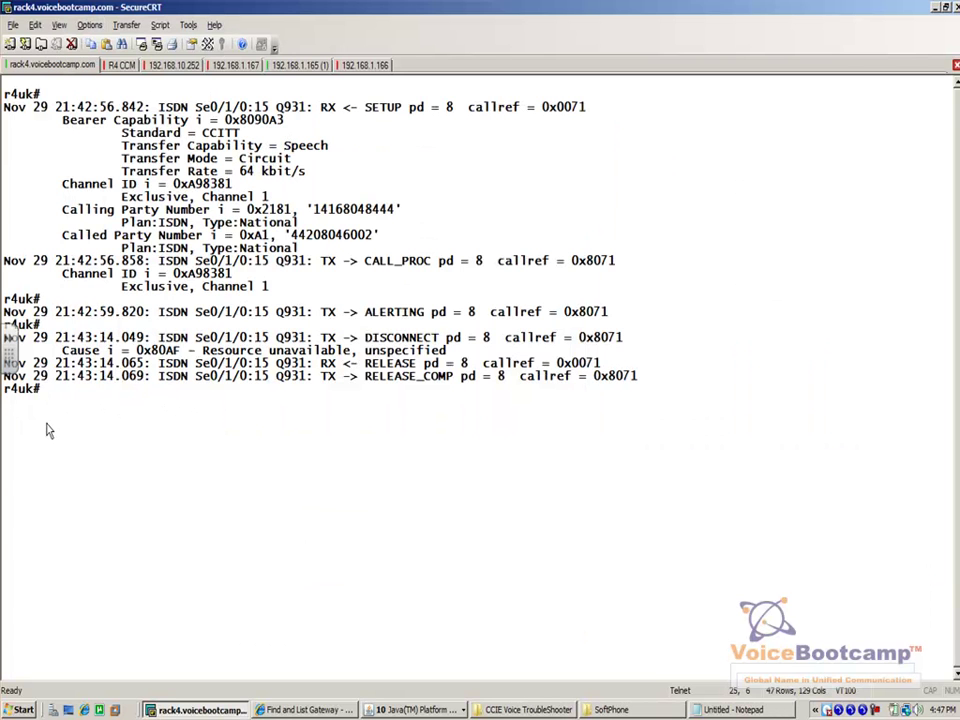
# - Highlight the 'Resource unavailable' cause in the disconnect log, then switch to the gateway list
pyautogui.click(208, 352)
pyautogui.moveTo(214, 365); pyautogui.dragTo(383, 360)
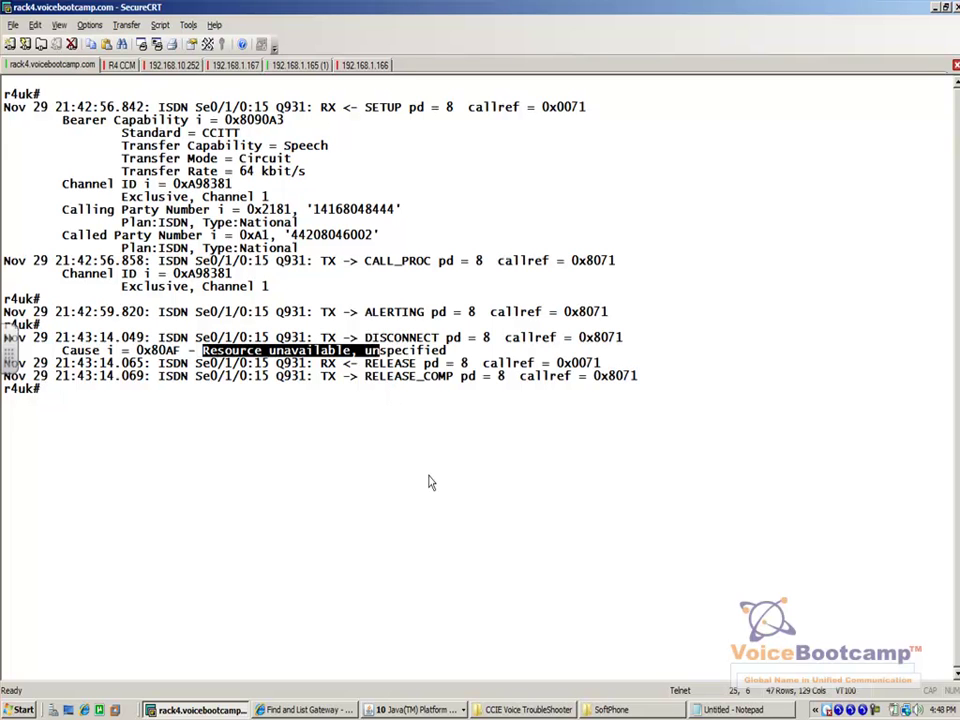
pyautogui.click(325, 713)
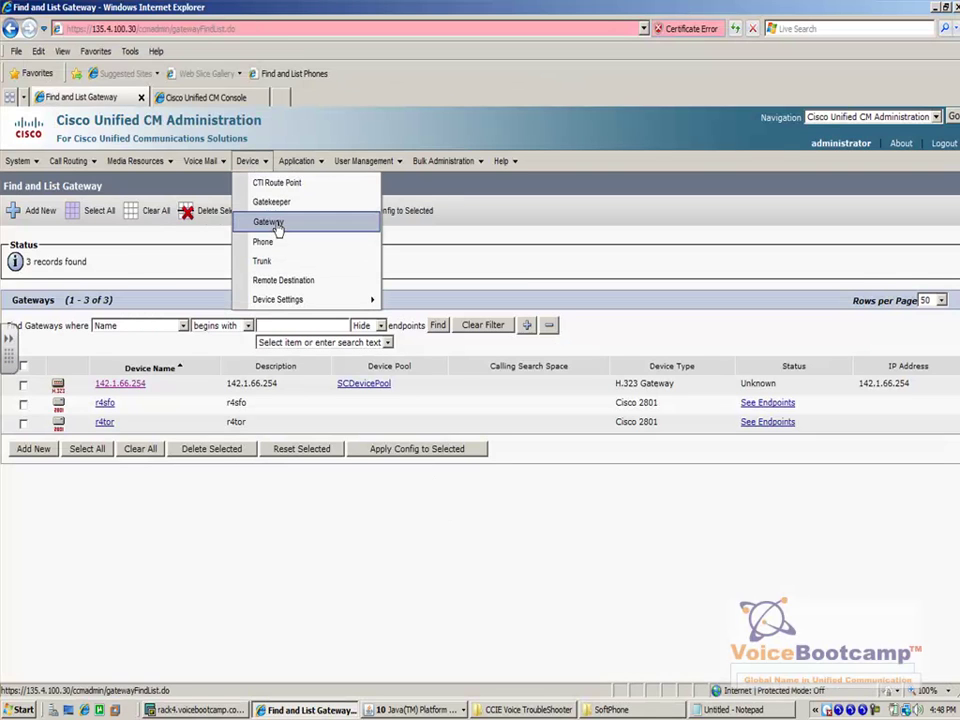
# - Check the gateway's SCDevicePool and the SCRegion audio codec settings, noting G.711 within SCRegion
pyautogui.click(278, 224)
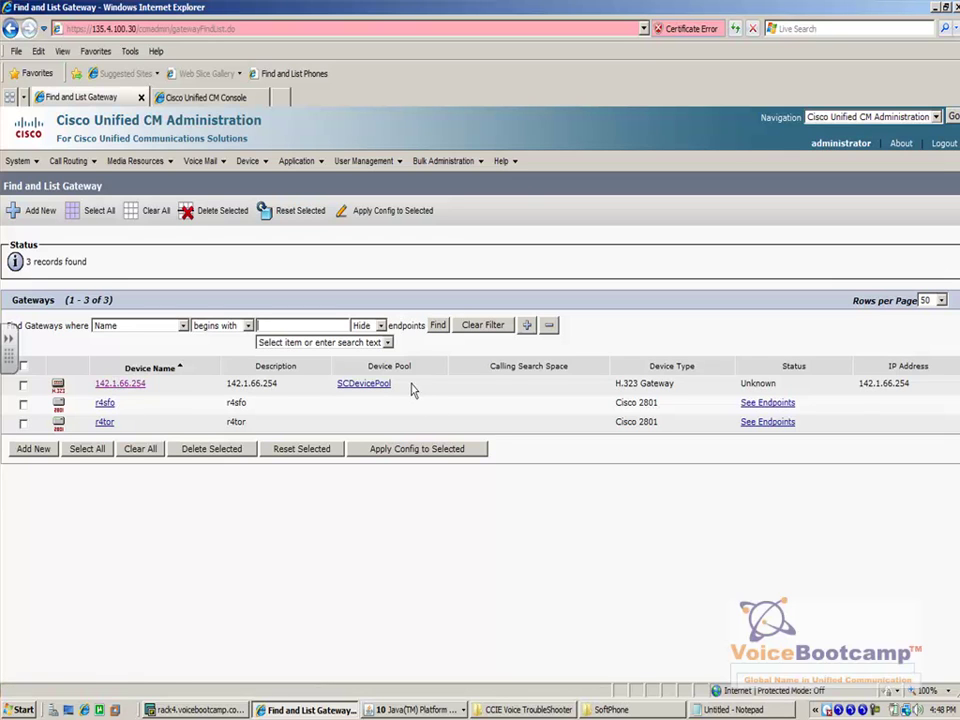
pyautogui.moveTo(410, 390); pyautogui.dragTo(336, 390)
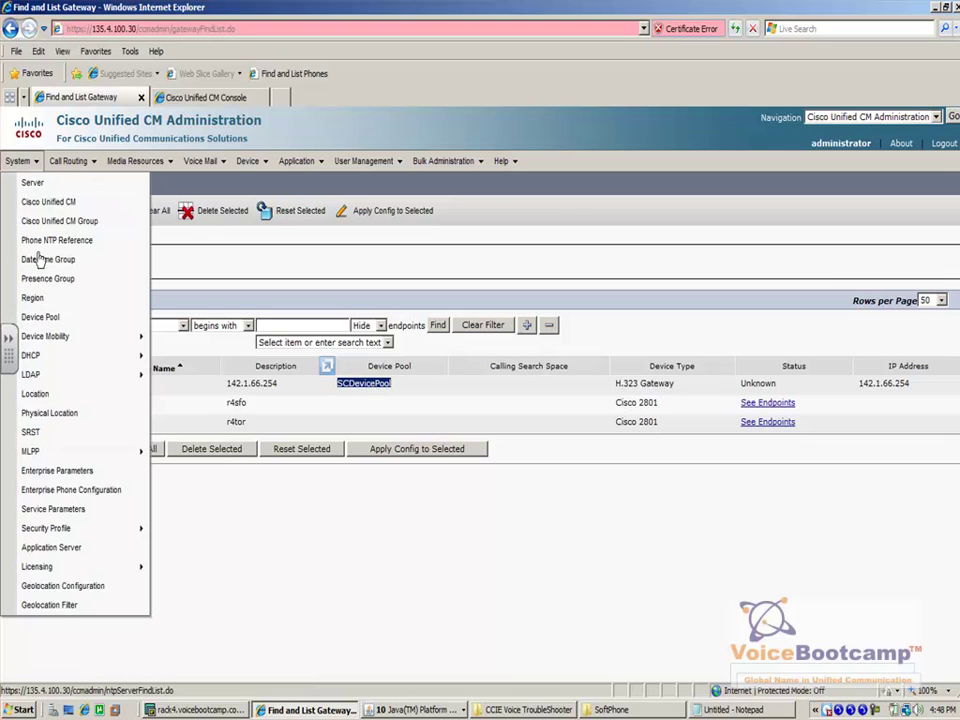
pyautogui.moveTo(20, 161)
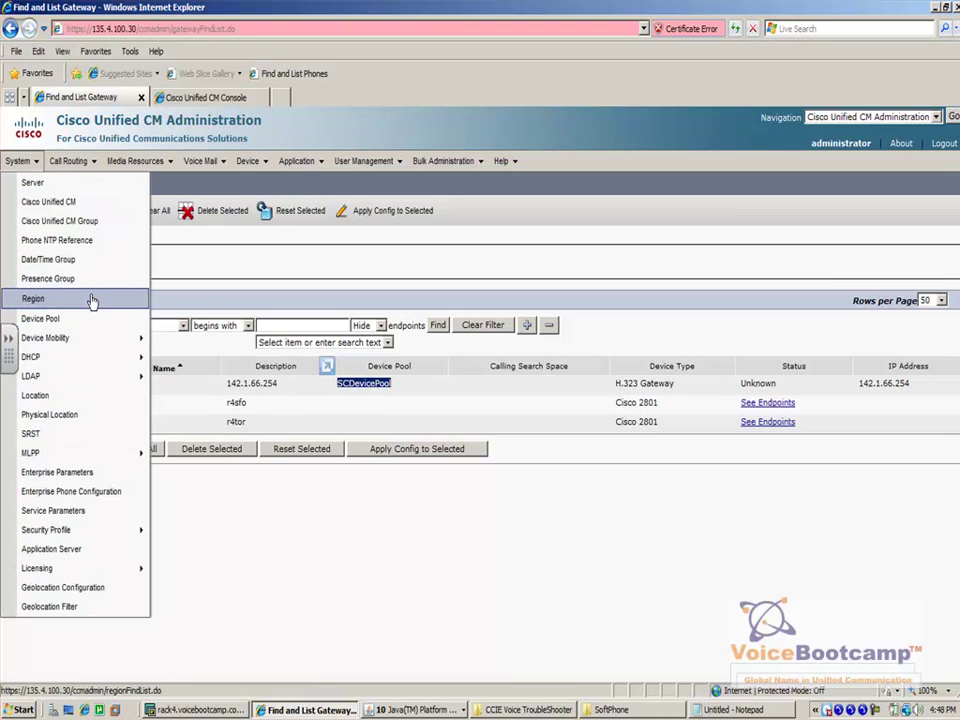
pyautogui.click(69, 298)
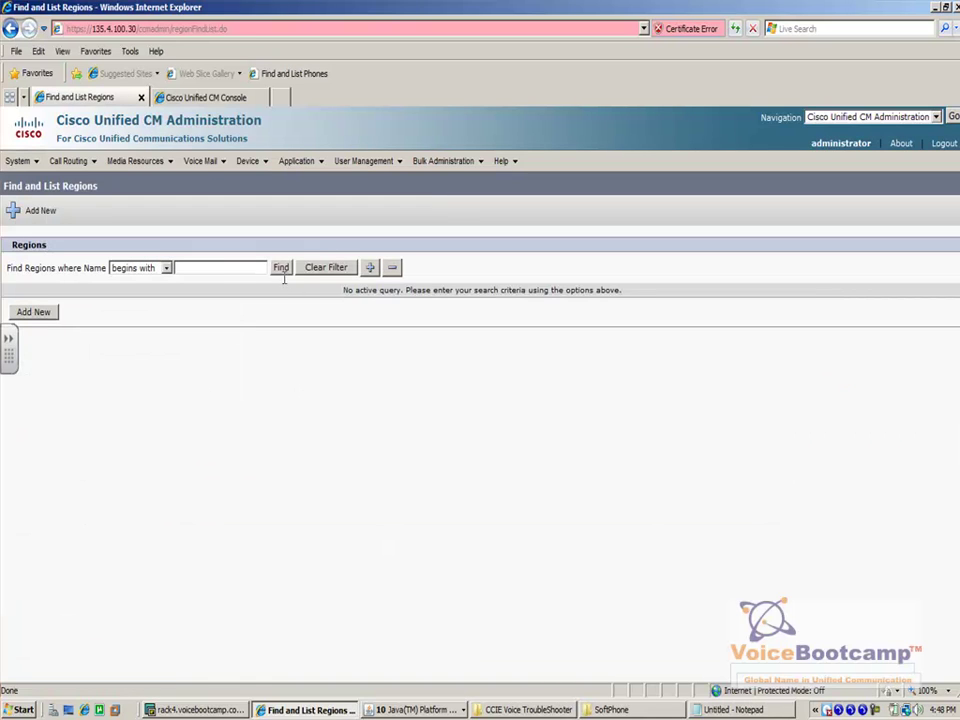
pyautogui.click(281, 268)
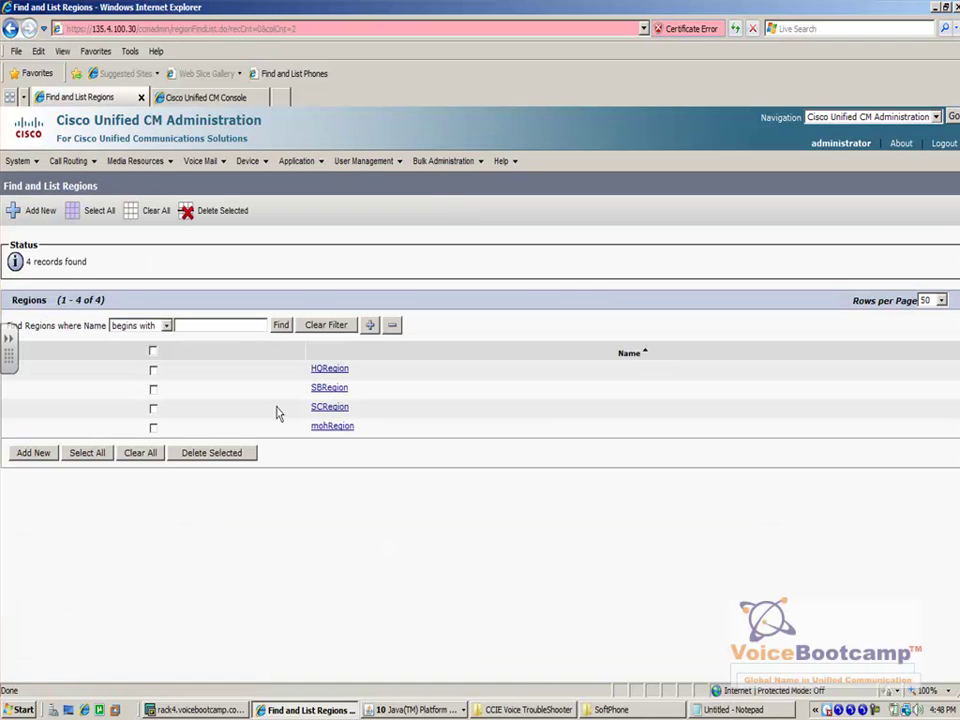
pyautogui.click(318, 407)
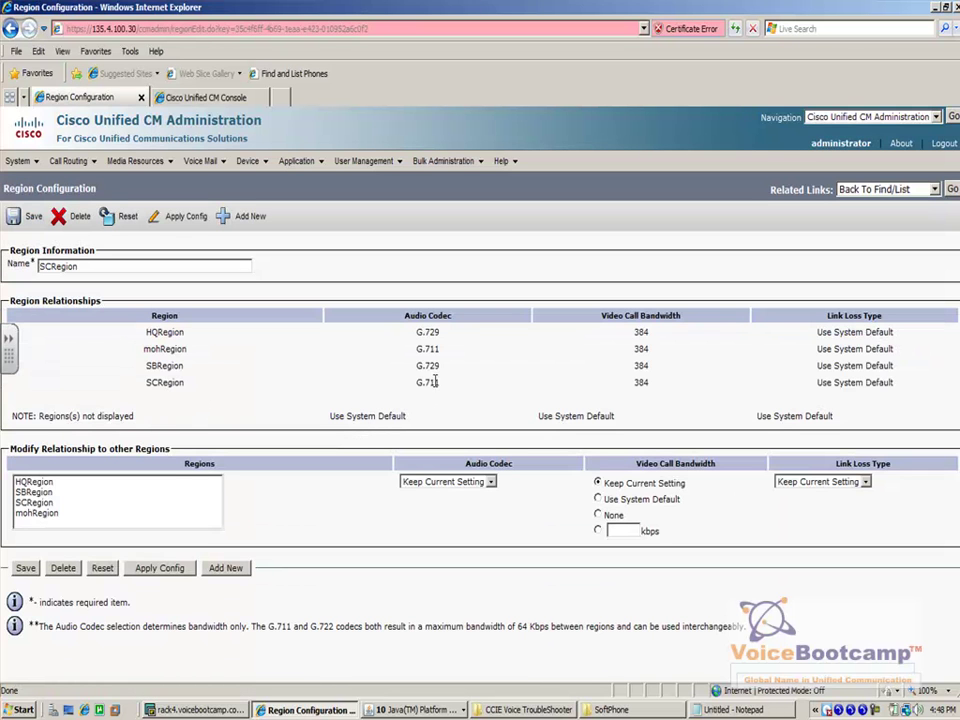
pyautogui.moveTo(440, 382); pyautogui.dragTo(399, 378)
pyautogui.moveTo(192, 384); pyautogui.dragTo(150, 387)
# - List r4uk's running config at the dial-peer sections and highlight dial-peer 5's 'codec g723ar63' line
pyautogui.click(213, 710)
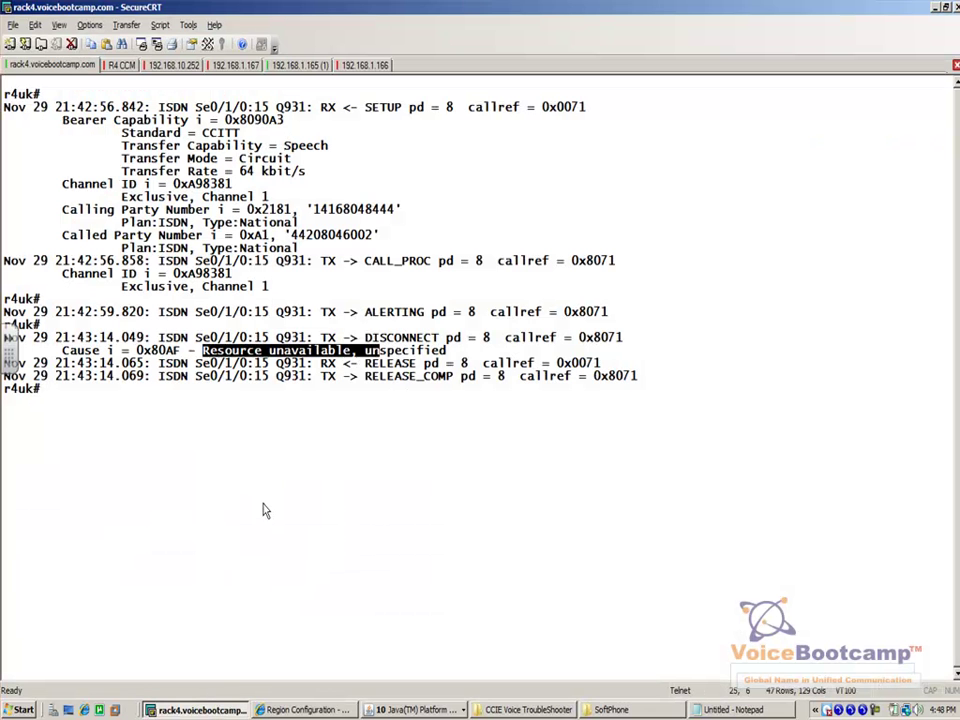
pyautogui.press('Return')
pyautogui.press('Return')
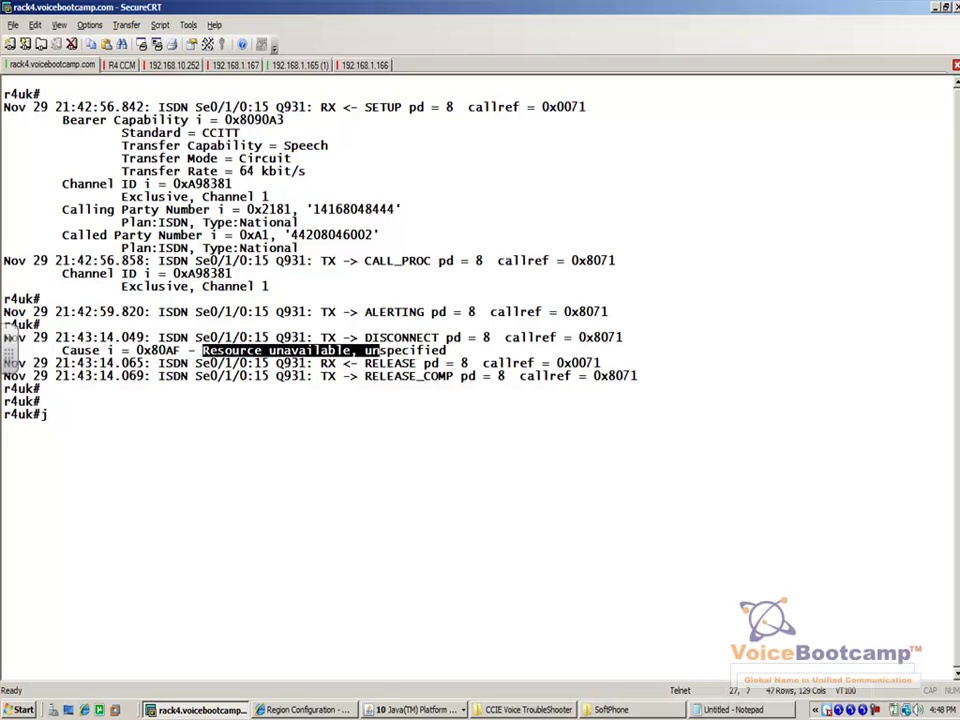
pyautogui.write('show run')
pyautogui.press('Return')
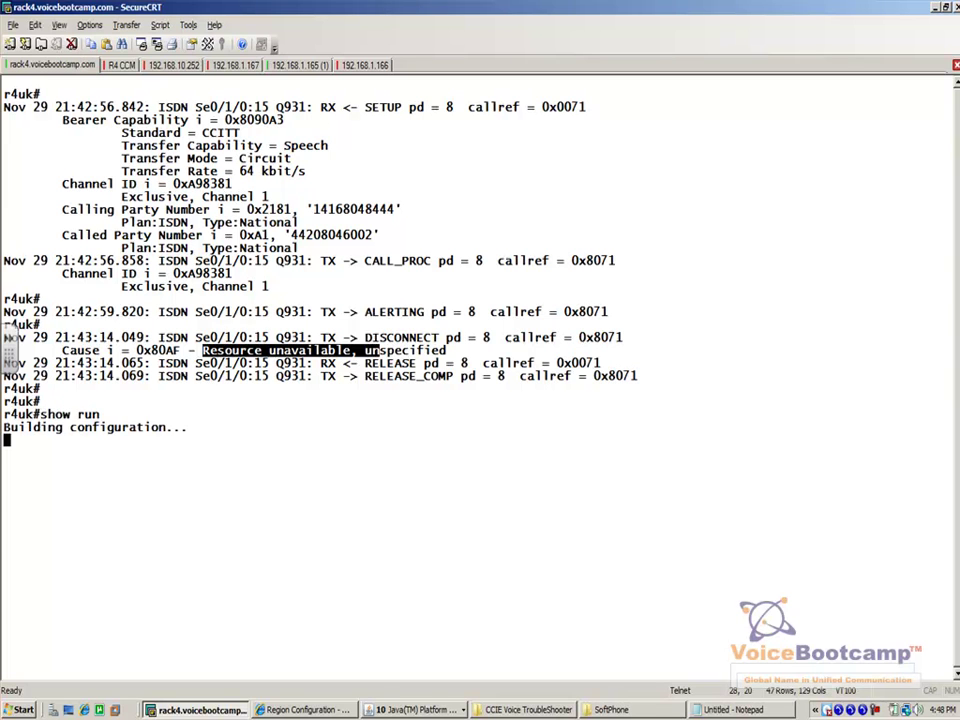
pyautogui.write('/dial')
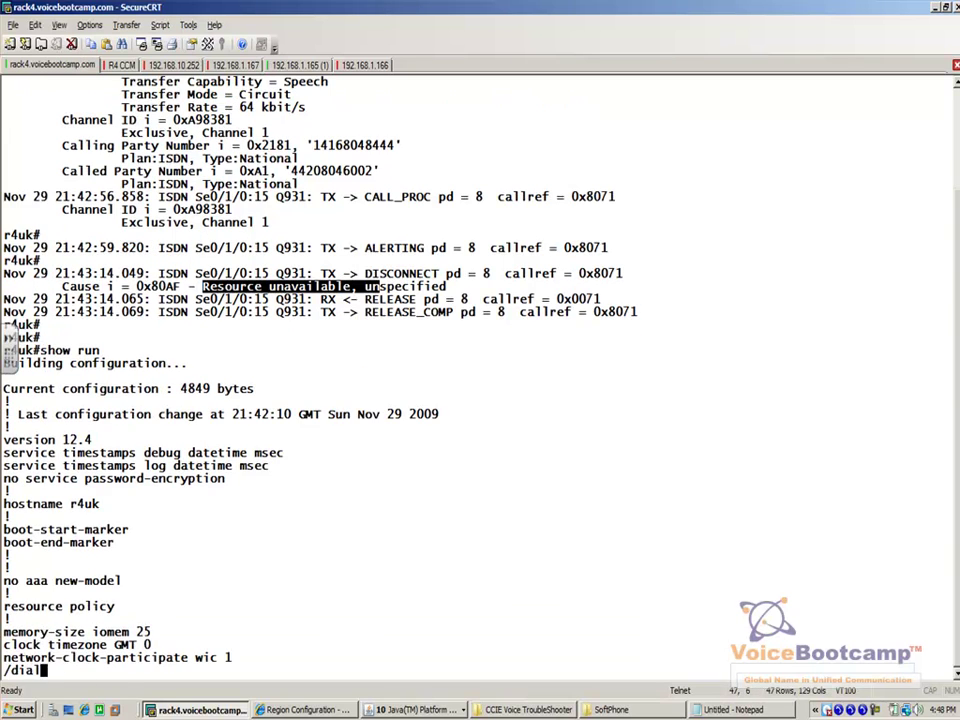
pyautogui.write('-peer')
pyautogui.press('Return')
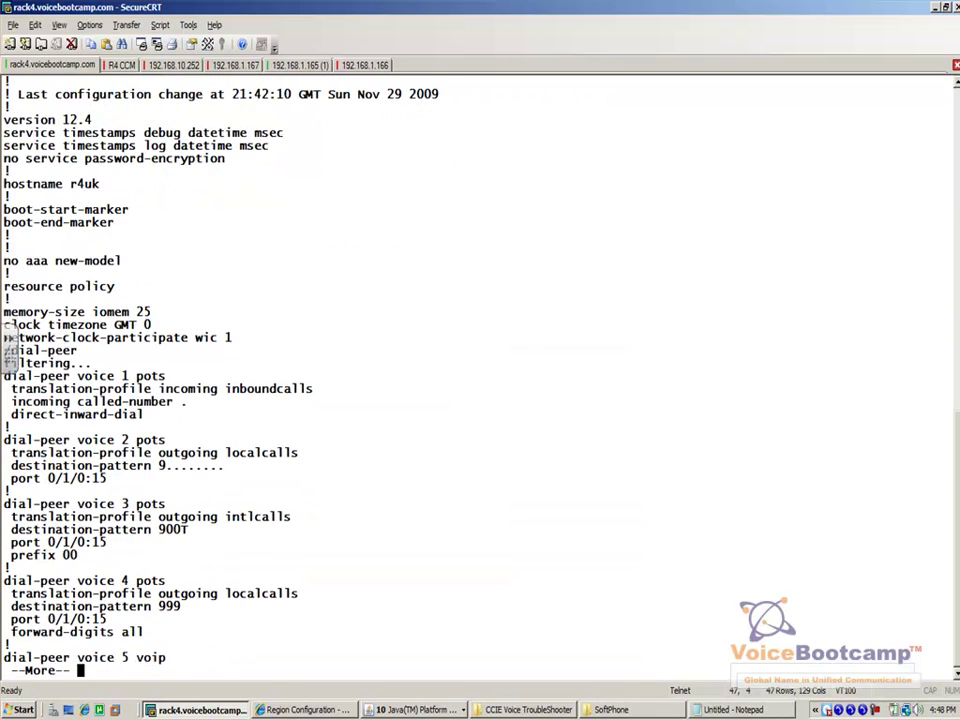
pyautogui.press('space')
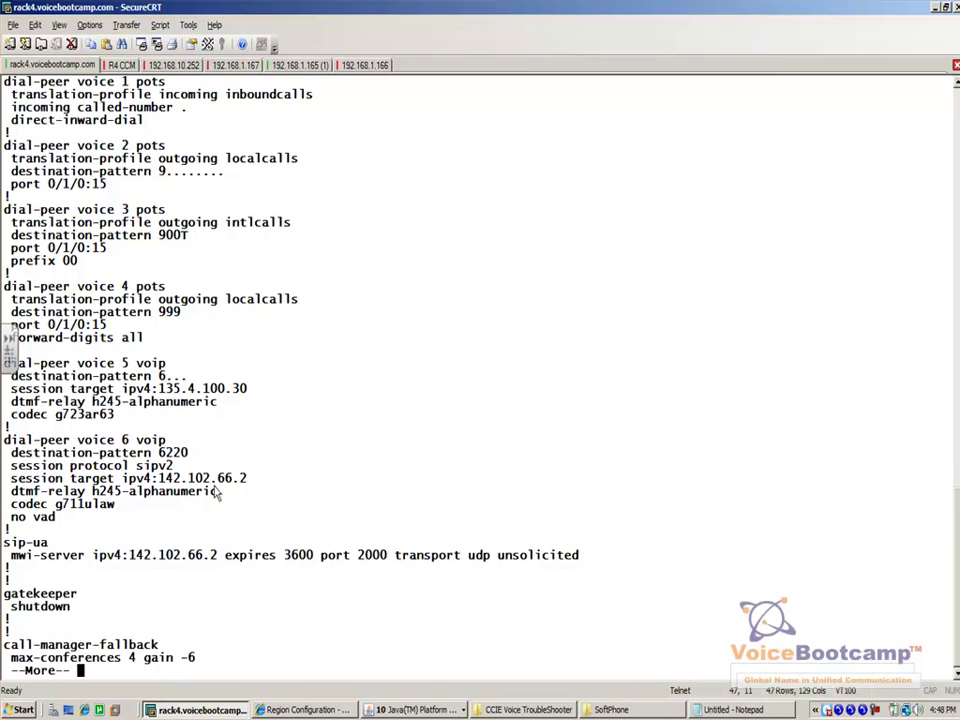
pyautogui.press('q')
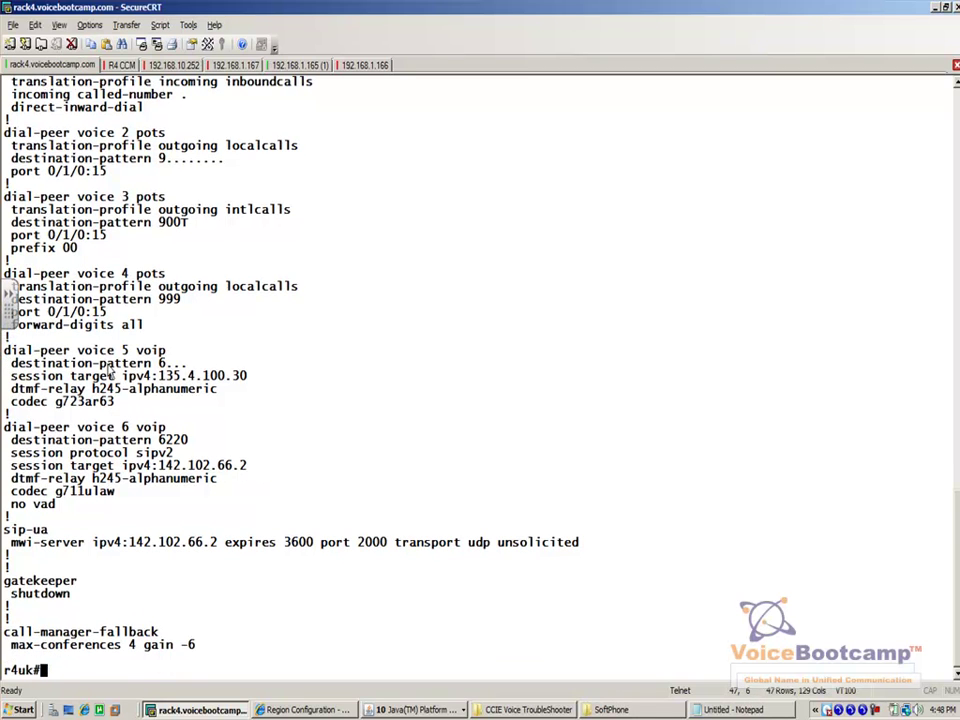
pyautogui.click(111, 402)
pyautogui.moveTo(111, 407); pyautogui.dragTo(13, 411)
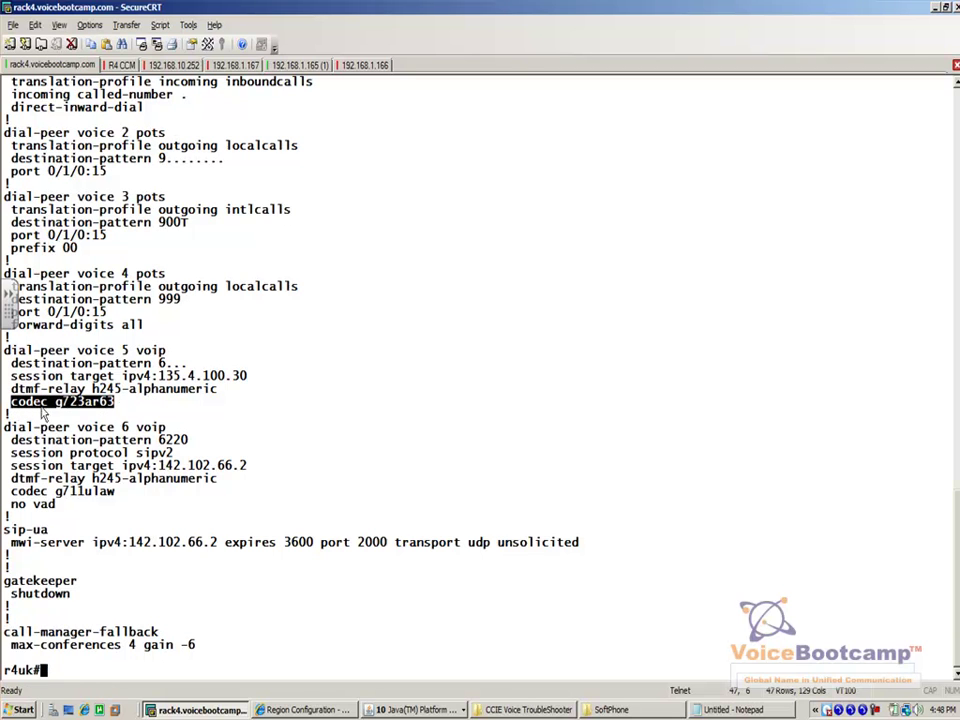
# - Enter configuration mode for dial-peer voice 5 on router r4uk
pyautogui.press('Return')
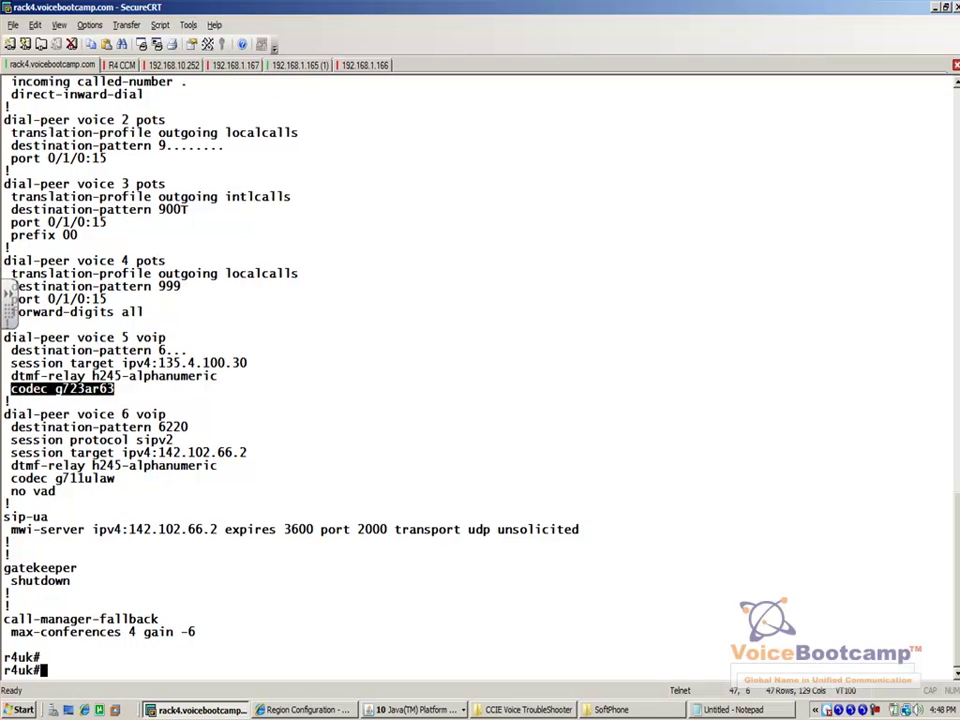
pyautogui.write('config t')
pyautogui.press('Return')
pyautogui.write('dial-p')
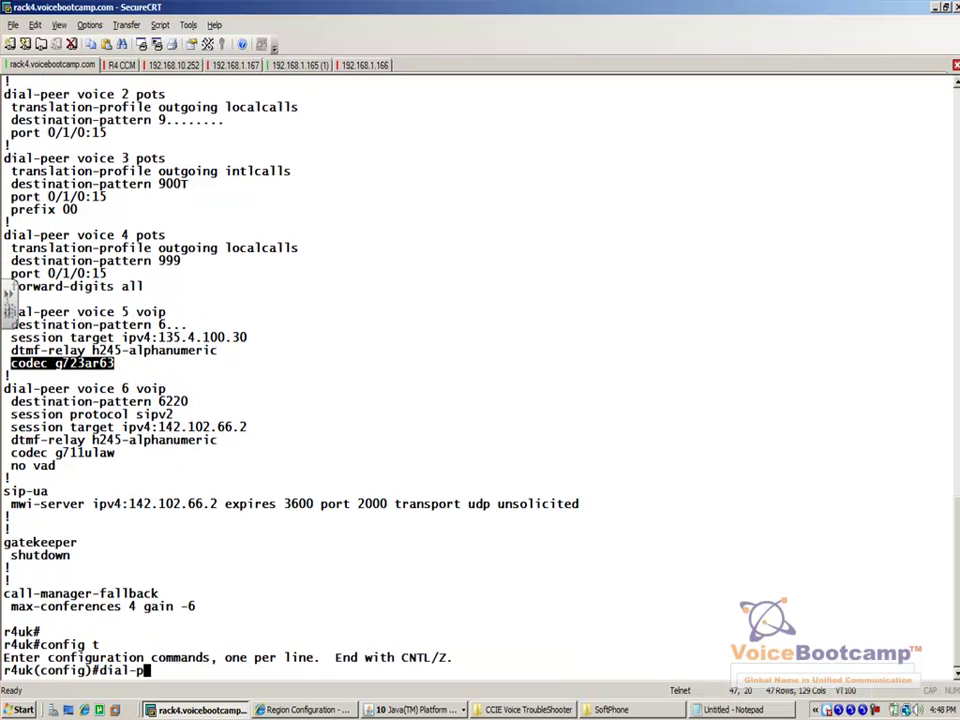
pyautogui.write('eer voice 5')
pyautogui.press('Return')
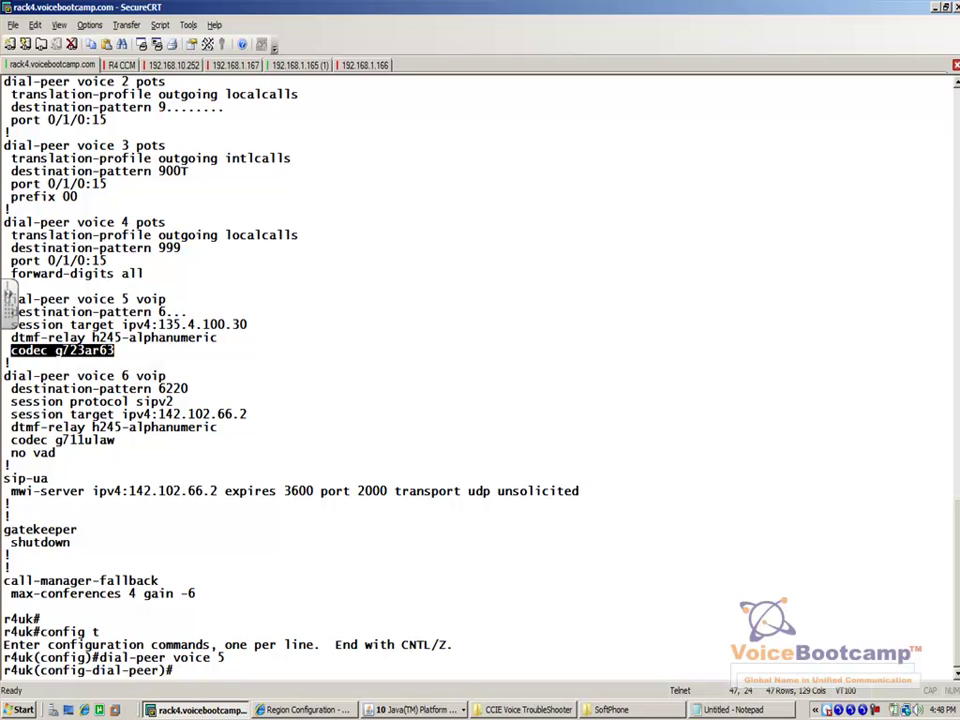
# - Set dial-peer 5's codec to g711ulaw and bring the R4 PSTN phone forward
pyautogui.write('cod')
pyautogui.press('Tab')
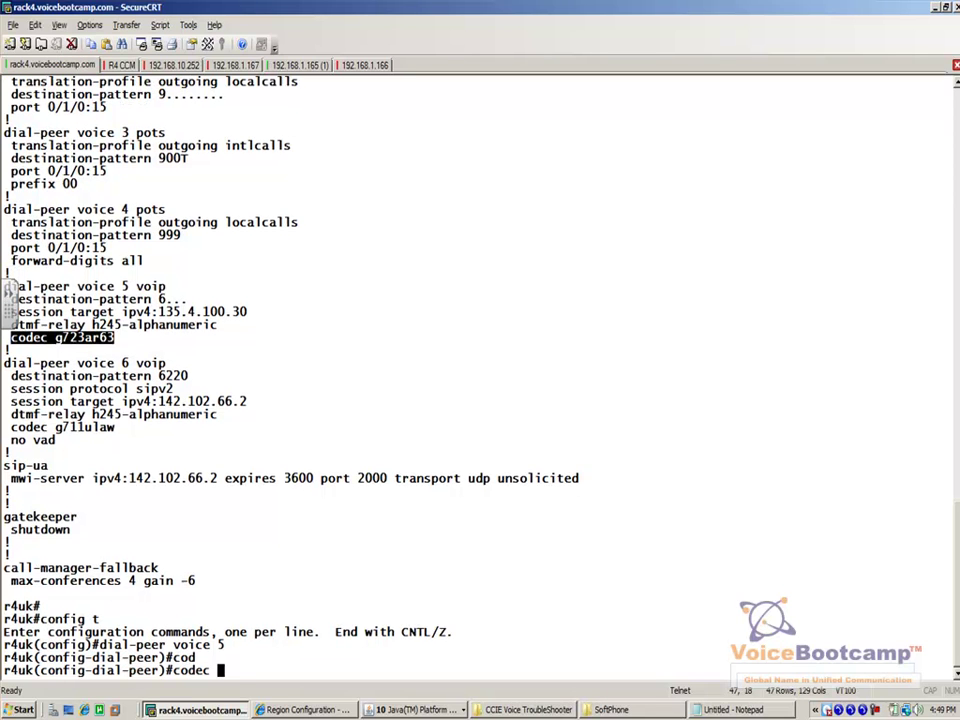
pyautogui.write('g7')
pyautogui.press('Tab')
pyautogui.write('11')
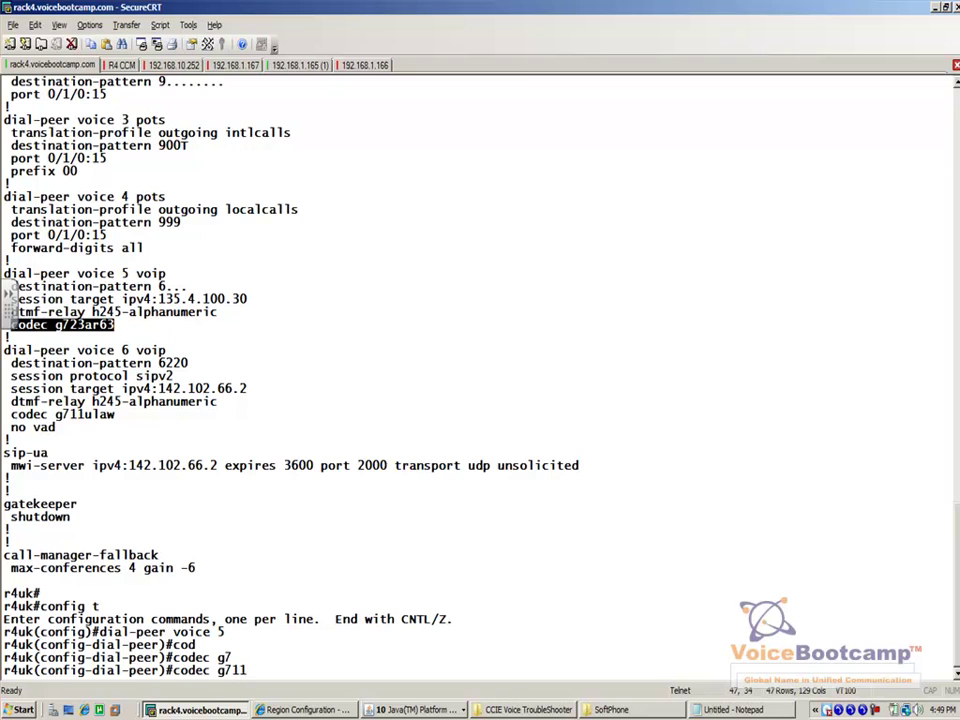
pyautogui.write('u')
pyautogui.press('Tab')
pyautogui.press('Return')
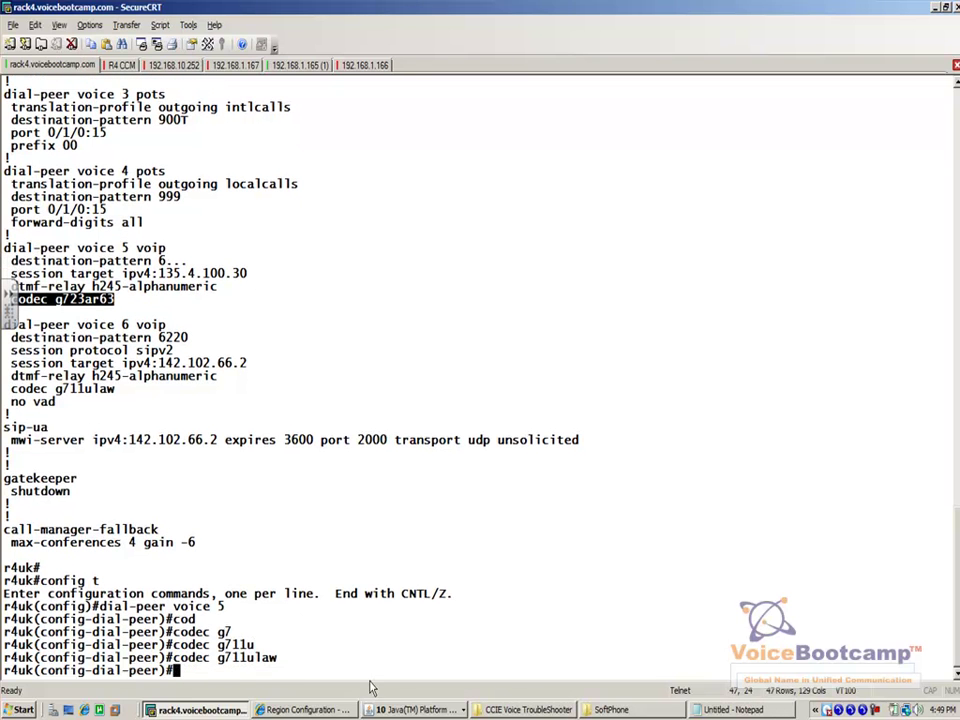
pyautogui.click(415, 709)
pyautogui.click(433, 550)
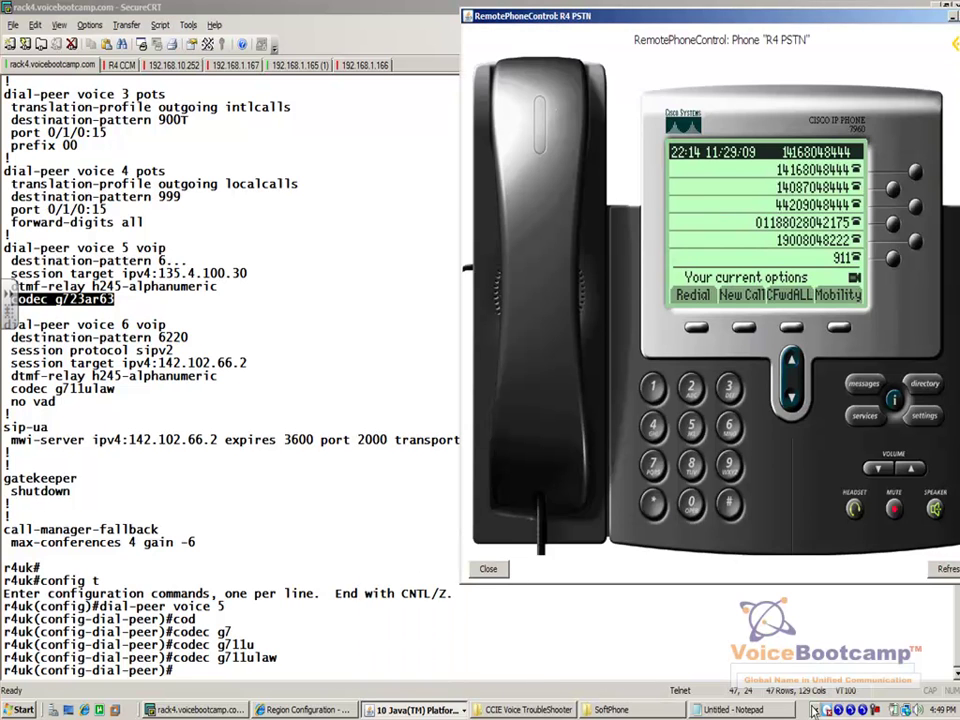
# - Redial the UK test number from the R4 PSTN phone and let the call connect
pyautogui.click(425, 708)
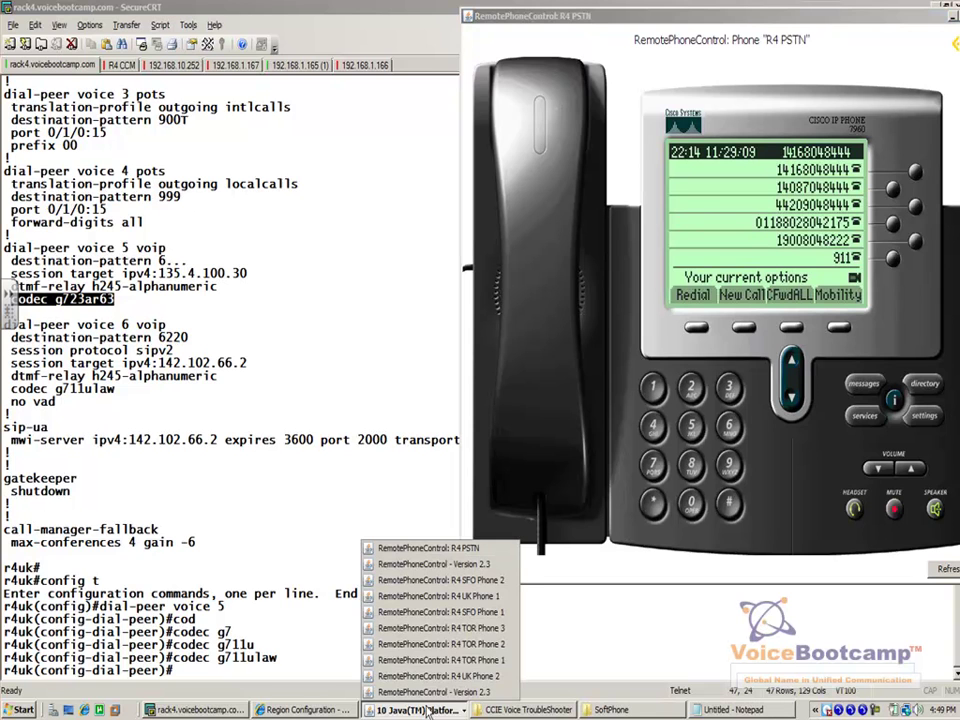
pyautogui.click(660, 333)
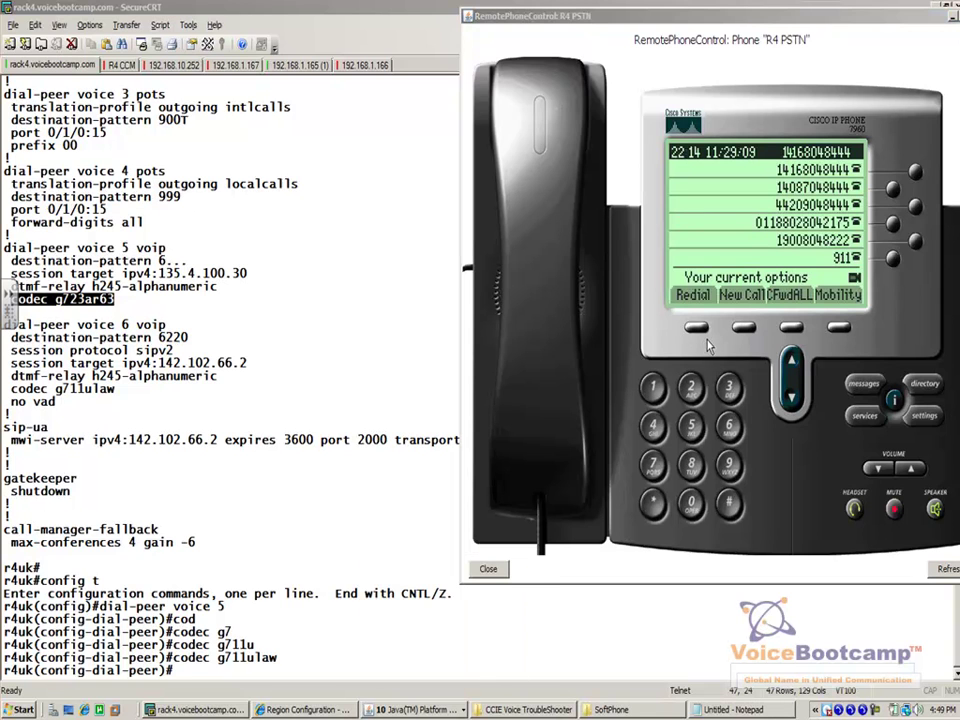
pyautogui.click(415, 709)
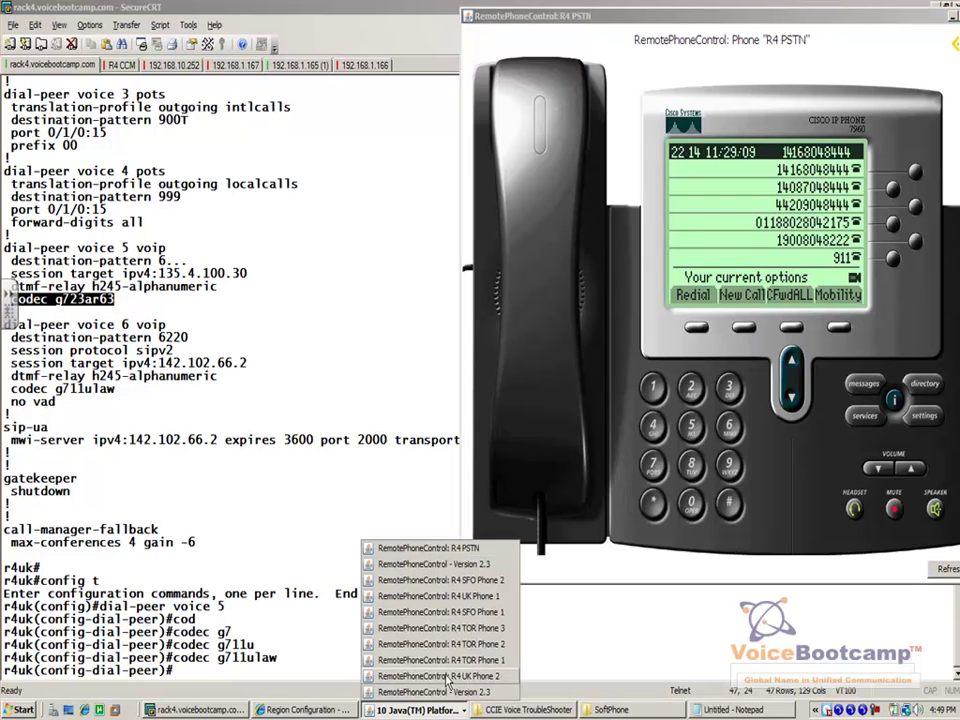
pyautogui.click(560, 615)
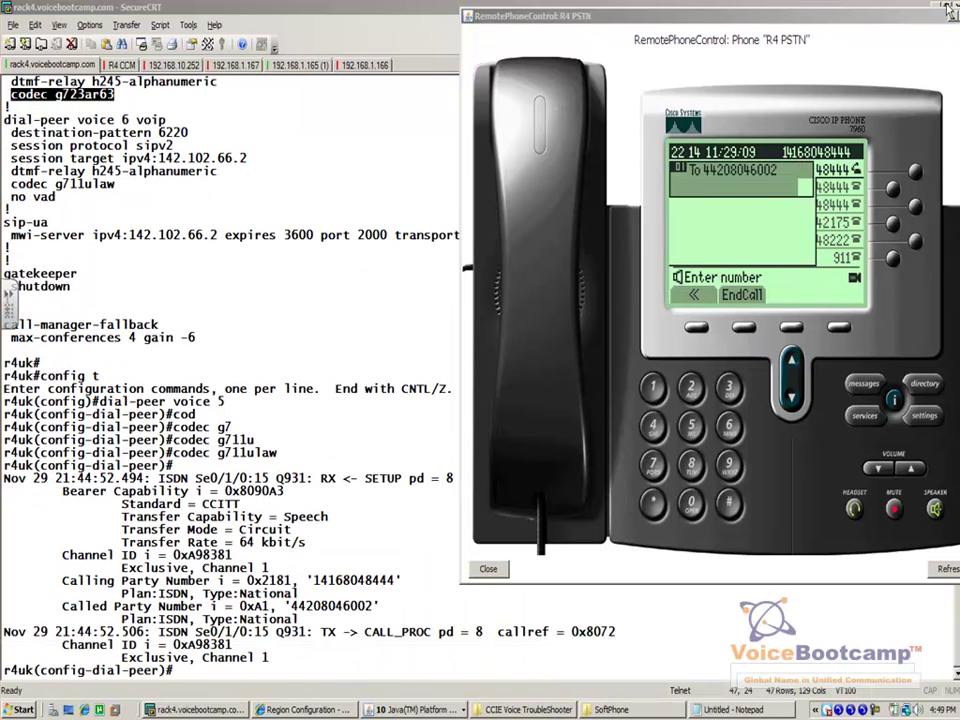
pyautogui.moveTo(947, 9); pyautogui.dragTo(940, 30)
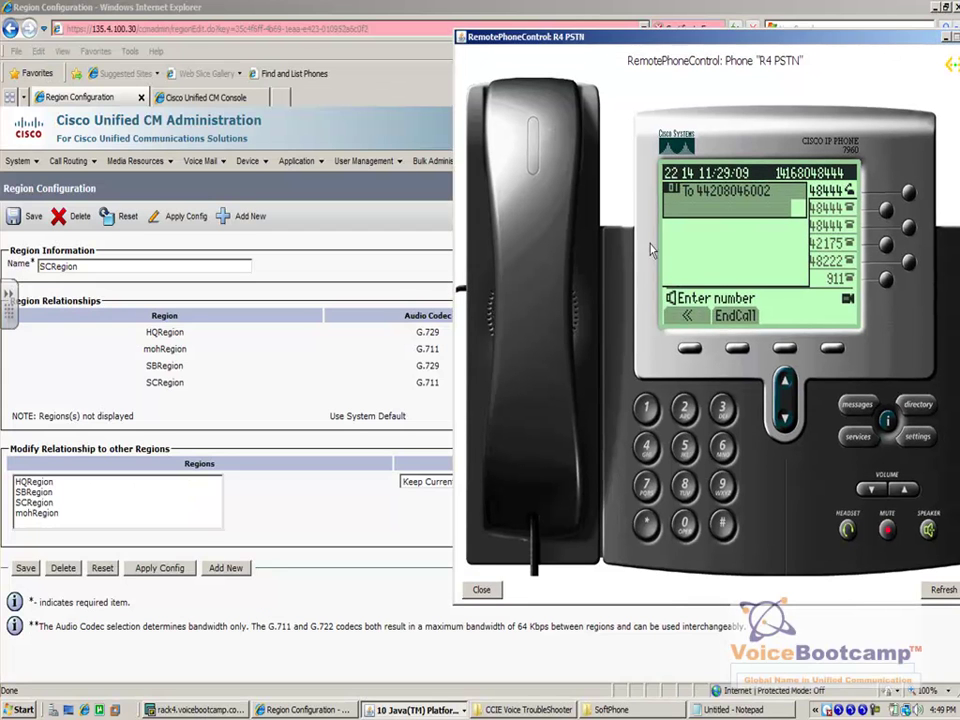
pyautogui.click(415, 710)
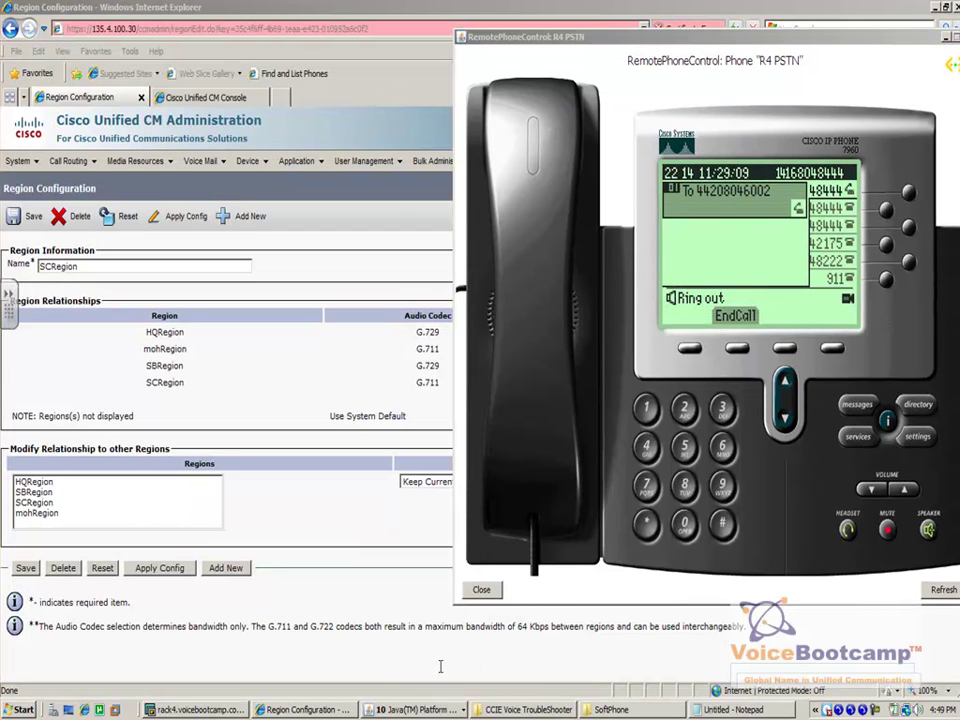
pyautogui.moveTo(640, 37); pyautogui.dragTo(298, 57)
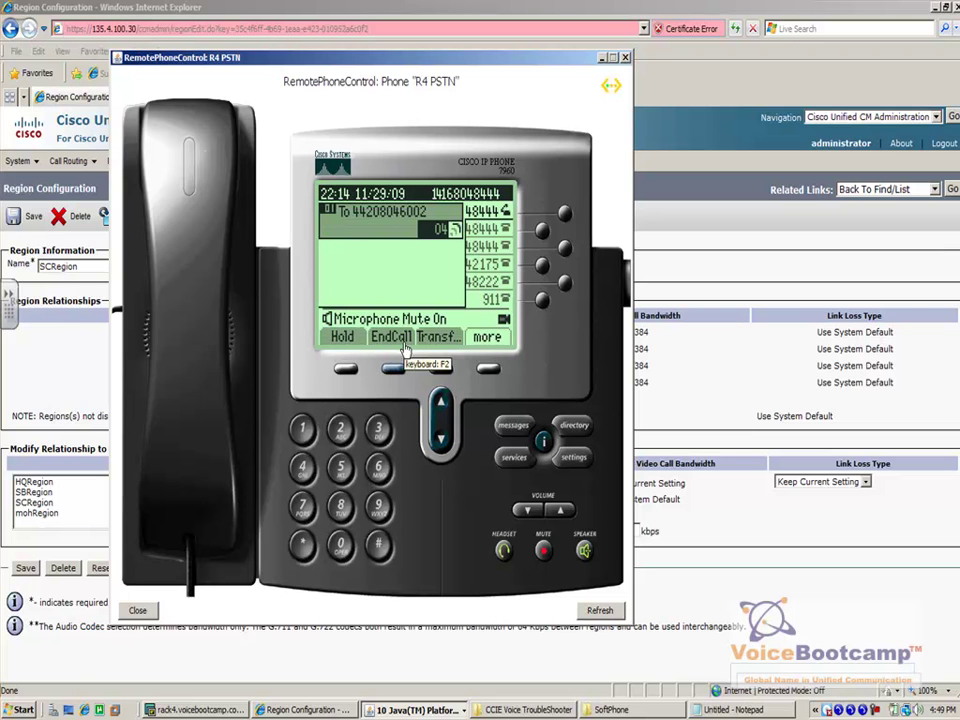
# - Highlight the %ISDN-6-CONNECT line confirming the call, then leave configuration mode with 'end'
pyautogui.click(245, 709)
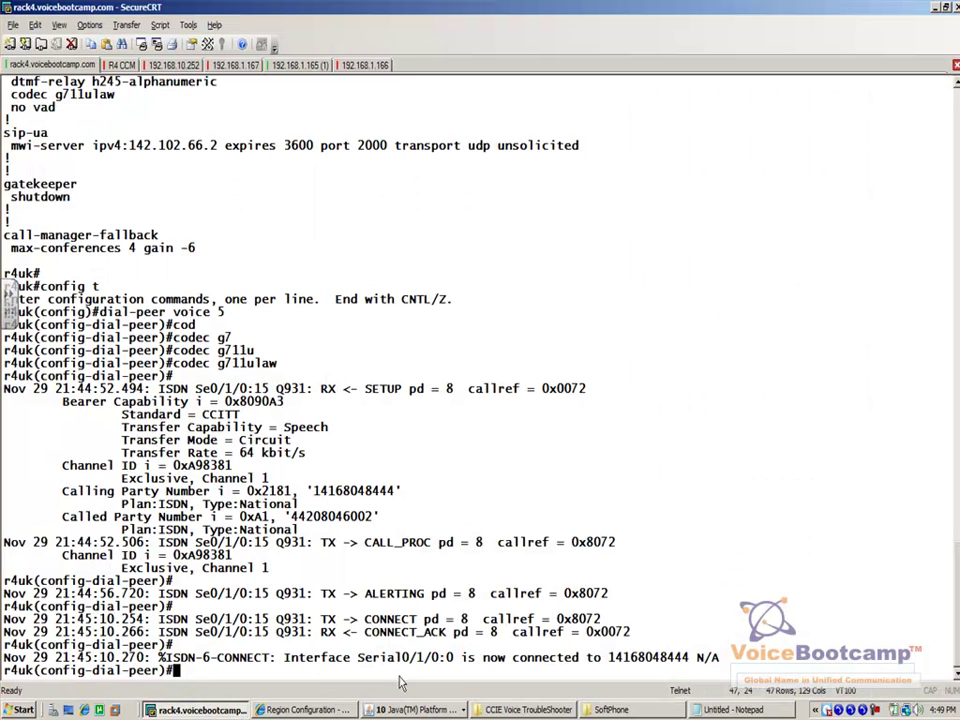
pyautogui.moveTo(284, 657)
pyautogui.mouseDown()
pyautogui.moveTo(578, 672)
pyautogui.moveTo(750, 668)
pyautogui.mouseUp()
pyautogui.click(750, 668)
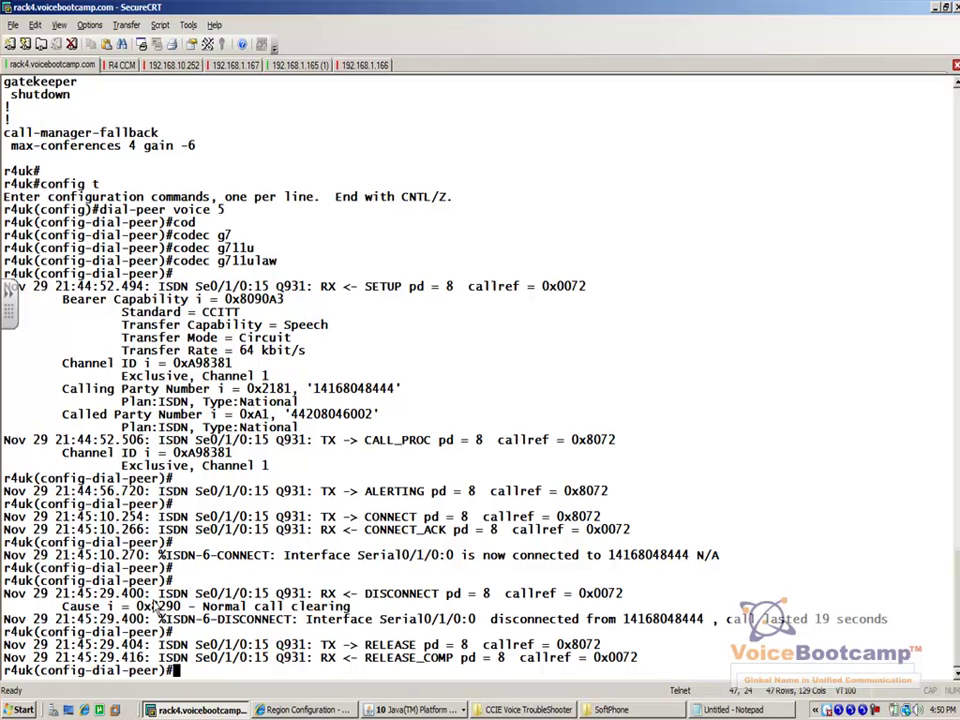
pyautogui.write('end')
pyautogui.press('Return')
pyautogui.press('Return')
pyautogui.press('Return')
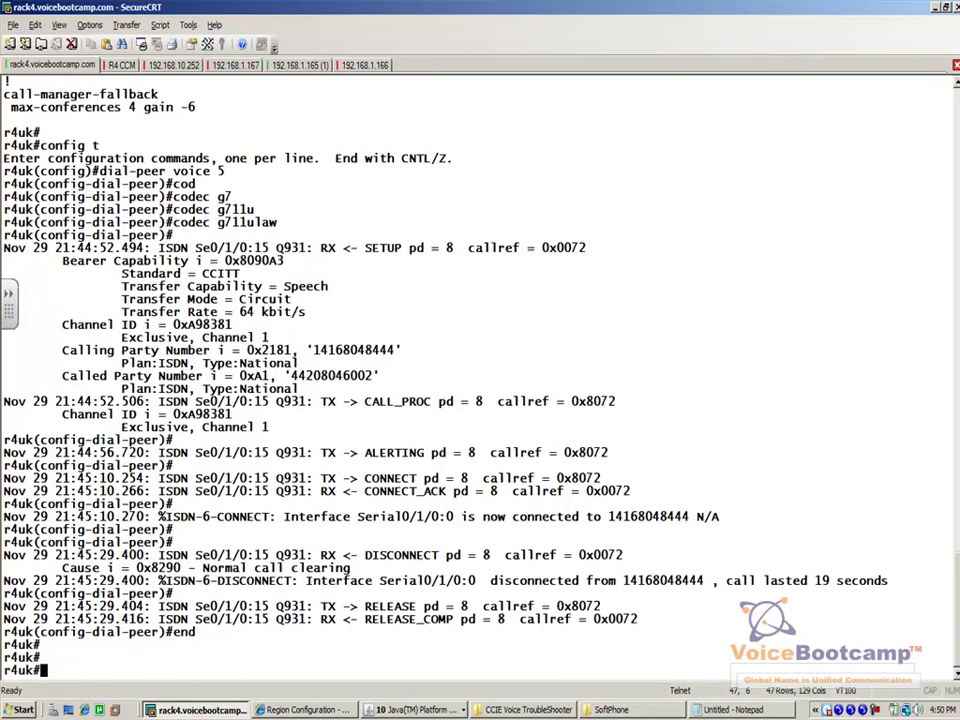